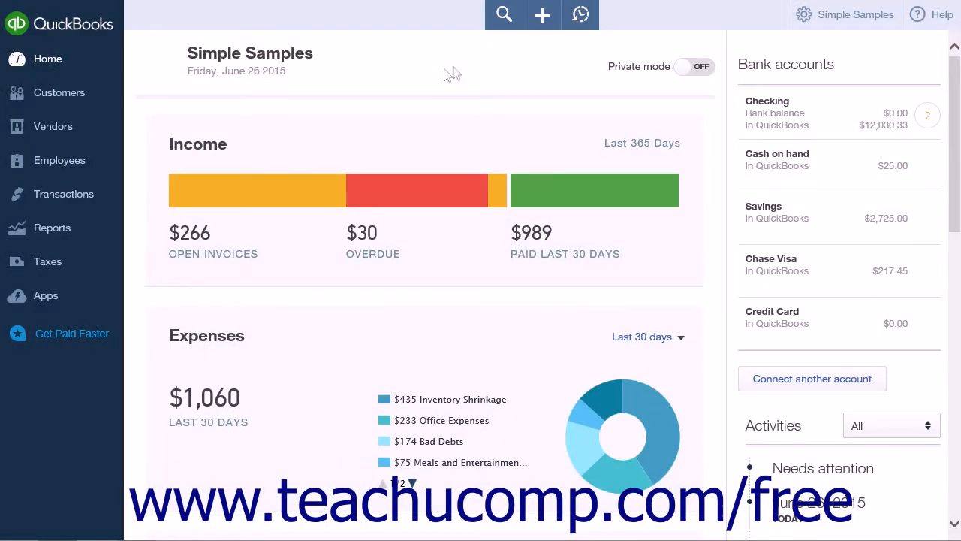
Step: Start a new Single Time Activity from the Create menu under Employees
{"action": "left_click", "coordinate": [542, 15]}
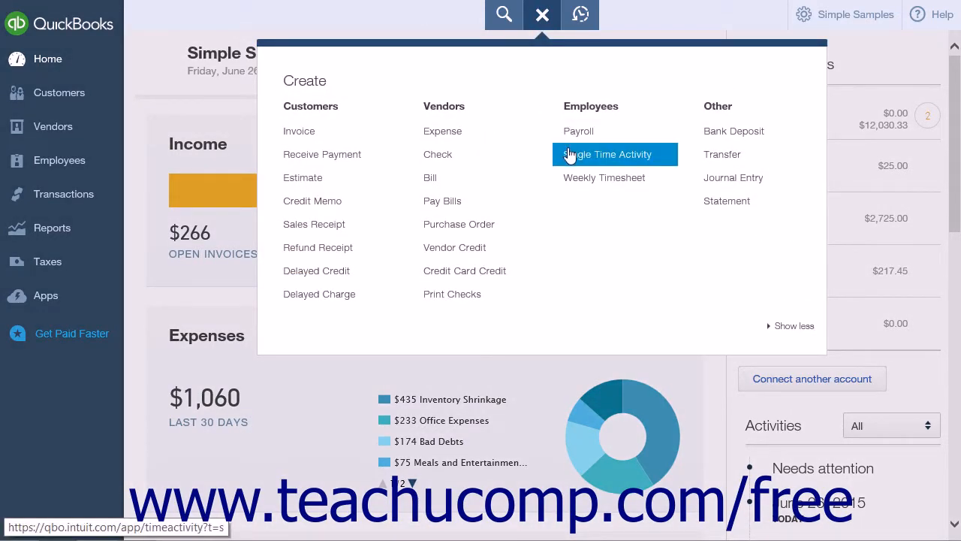
{"action": "left_click", "coordinate": [569, 154]}
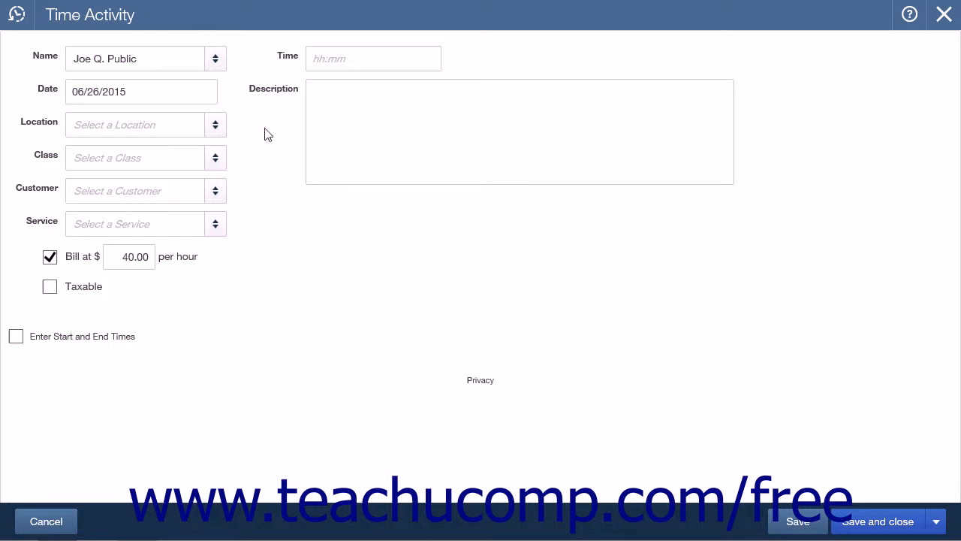
Step: Select Joe Q. Public as the name on the time activity form
{"action": "left_click", "coordinate": [244, 127]}
{"action": "left_click", "coordinate": [248, 159]}
{"action": "left_click", "coordinate": [240, 231]}
Step: Keep Joe Q. Public as the employee and change the date to 06/24/2015
{"action": "left_click", "coordinate": [215, 59]}
{"action": "left_click", "coordinate": [182, 88]}
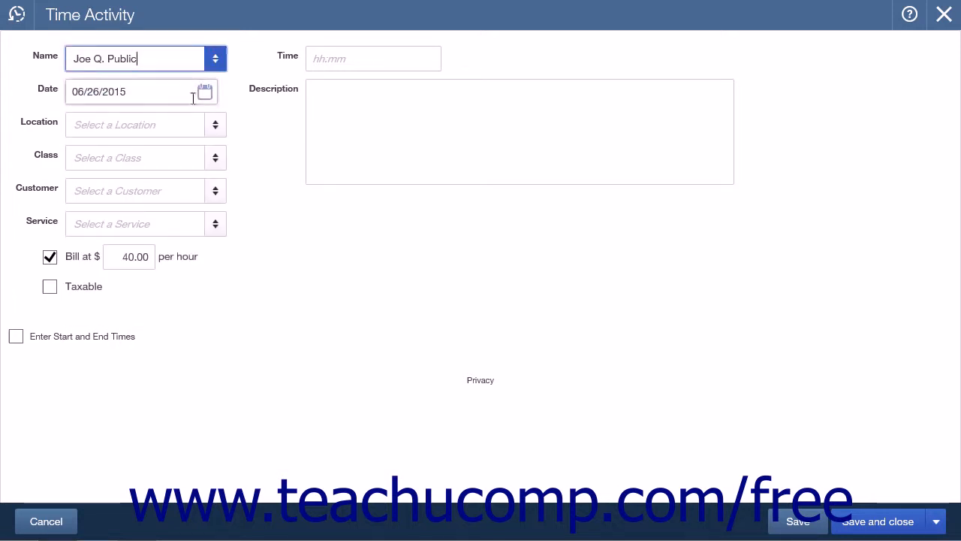
{"action": "mouse_move", "coordinate": [141, 92]}
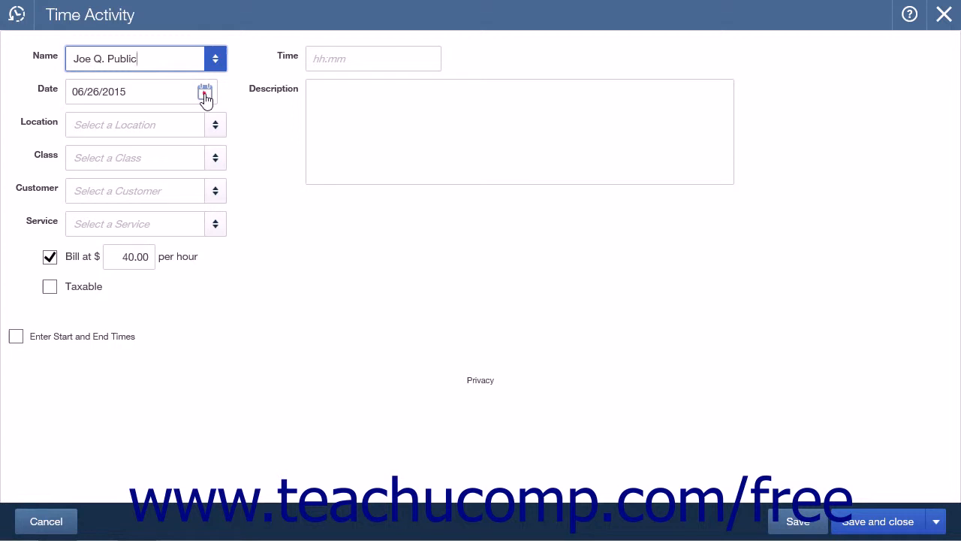
{"action": "left_click", "coordinate": [205, 94]}
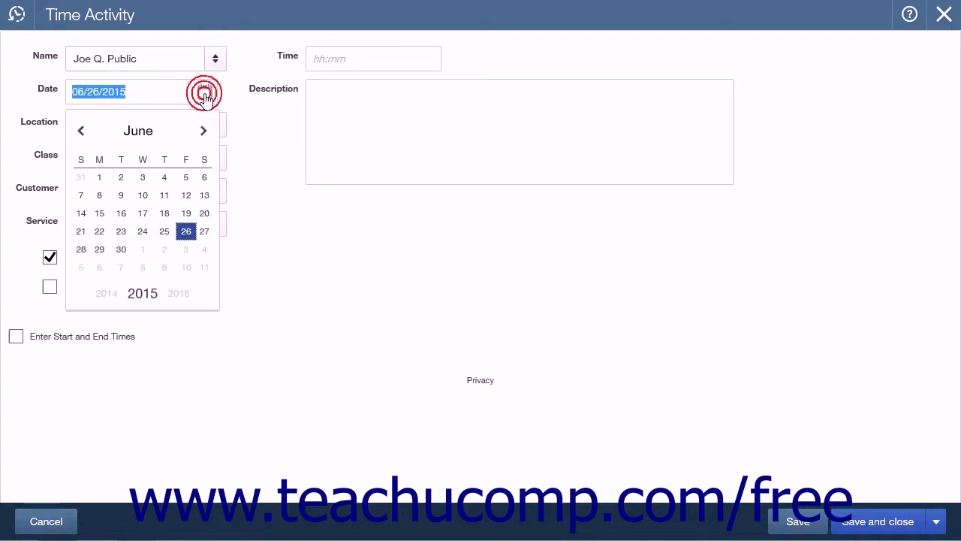
{"action": "left_click", "coordinate": [142, 232]}
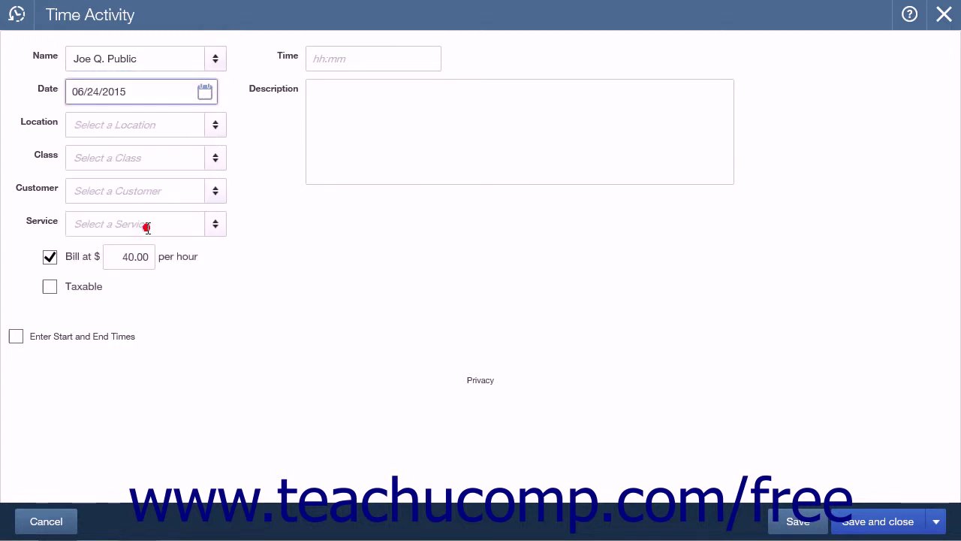
{"action": "left_click", "coordinate": [238, 127]}
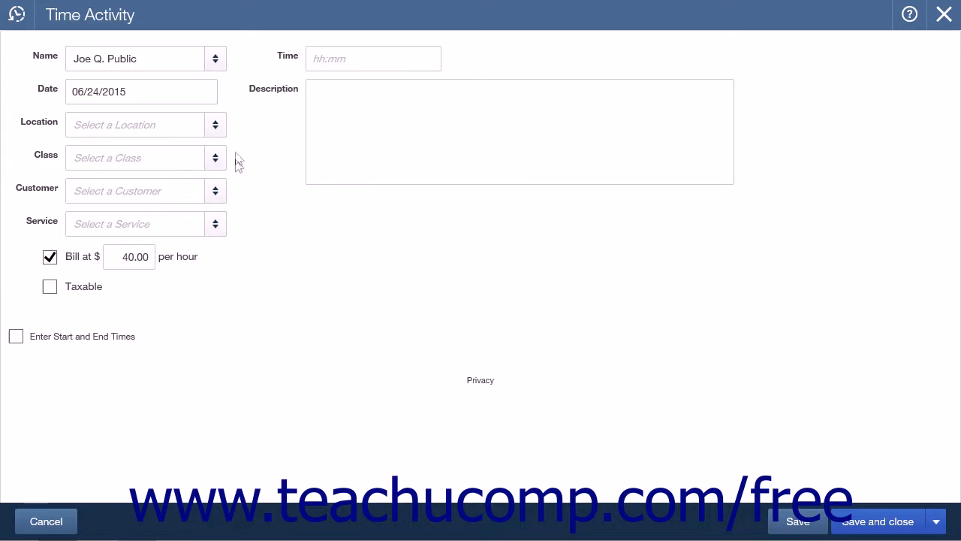
Step: Bill the activity to Northside Apartments and choose the Lawn Care service
{"action": "left_click", "coordinate": [214, 192]}
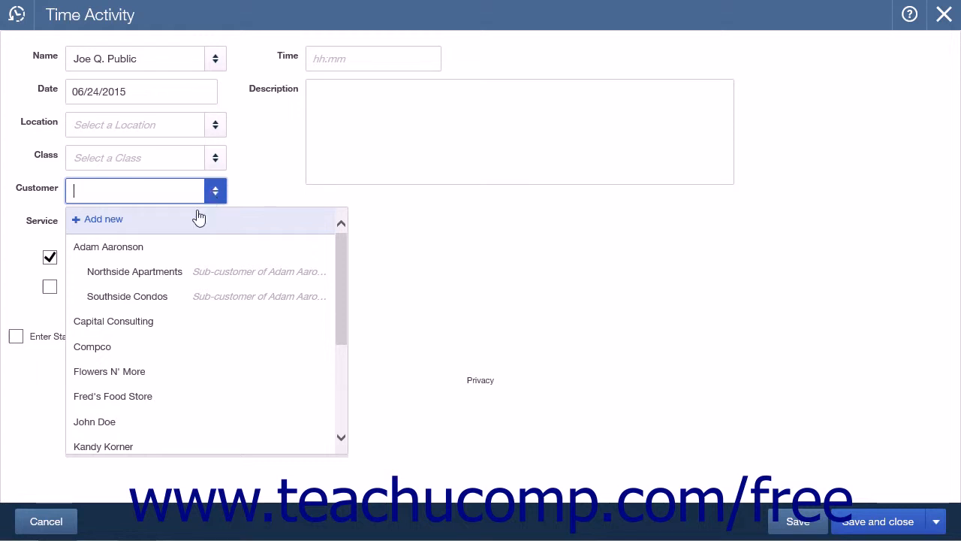
{"action": "left_click", "coordinate": [167, 271]}
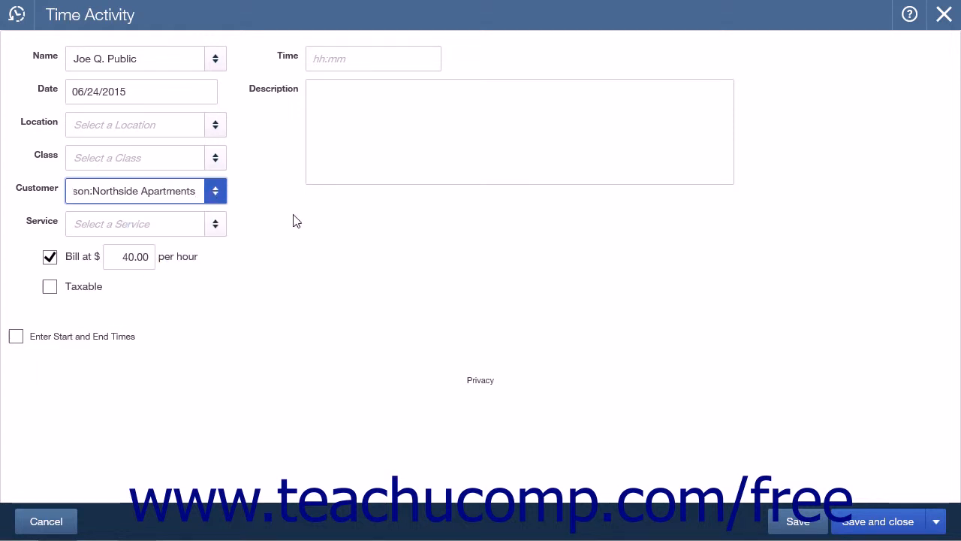
{"action": "left_click", "coordinate": [216, 224]}
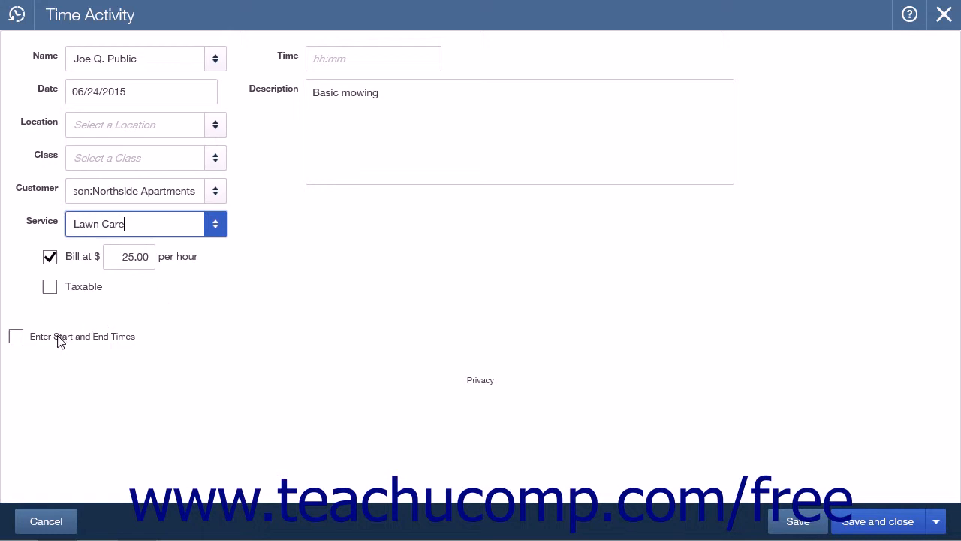
{"action": "left_click", "coordinate": [16, 336]}
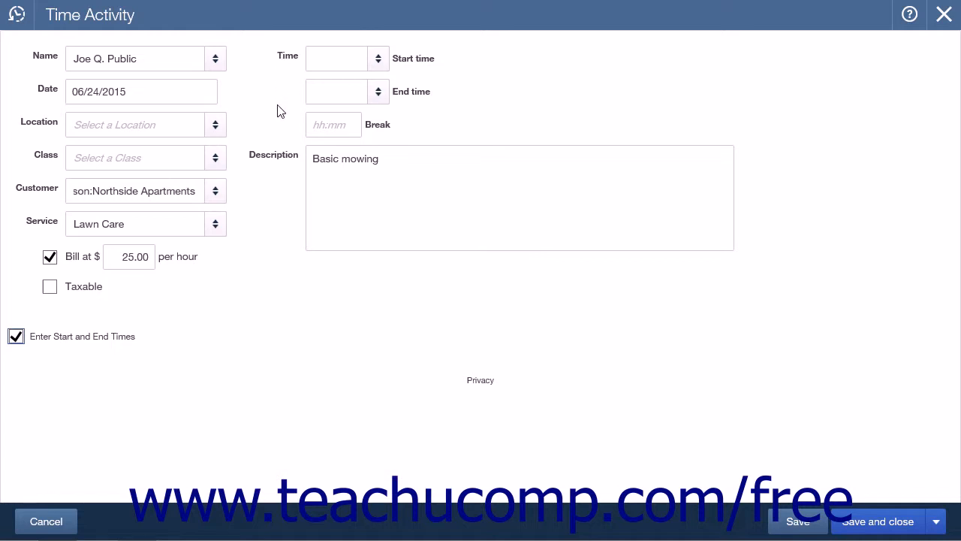
{"action": "left_click", "coordinate": [17, 337]}
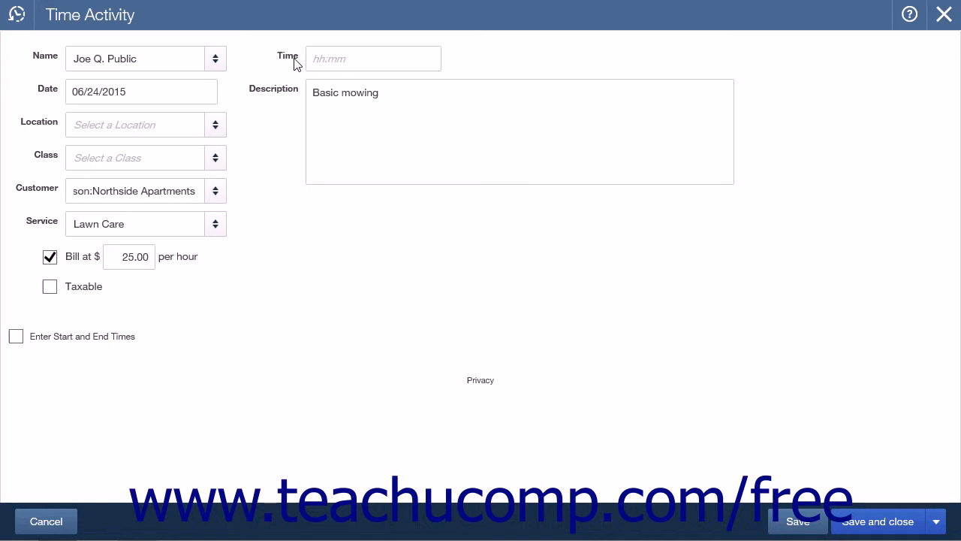
Step: Enter a duration of 1:30 so the summary totals $37.50 at $25.00 per hour
{"action": "left_click", "coordinate": [345, 61]}
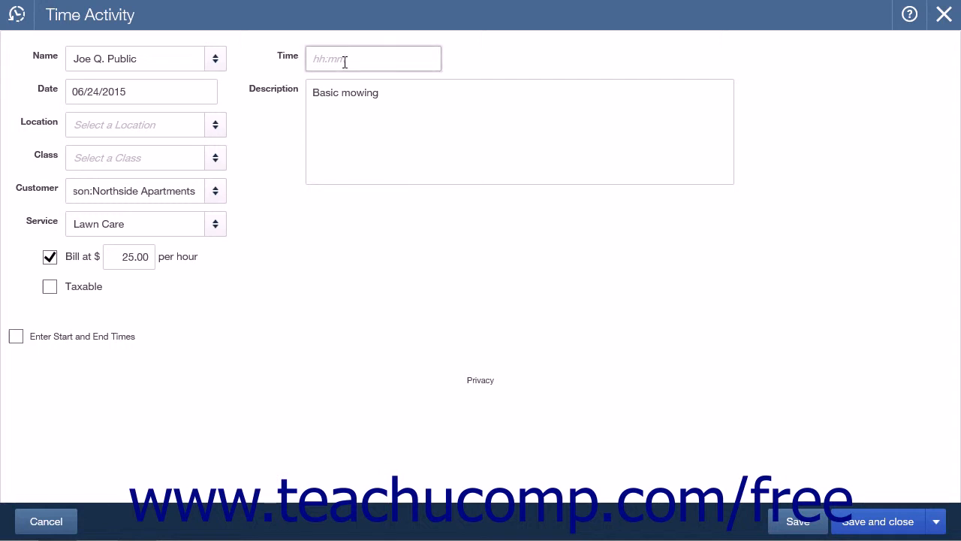
{"action": "left_click", "coordinate": [345, 62]}
{"action": "type", "text": "1"}
{"action": "type", "text": ":30"}
{"action": "left_click", "coordinate": [401, 94]}
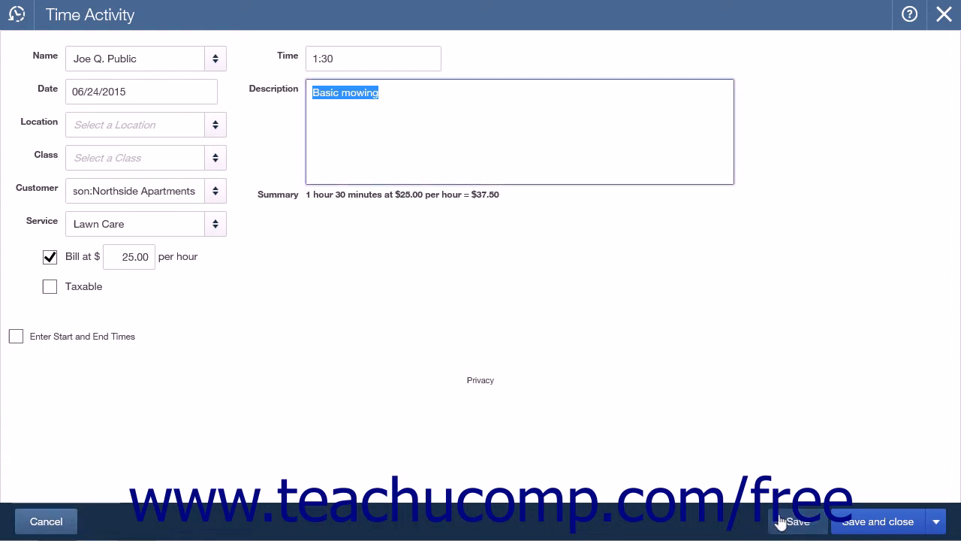
Step: Show the alternative save options, including Save and new
{"action": "left_click", "coordinate": [939, 521]}
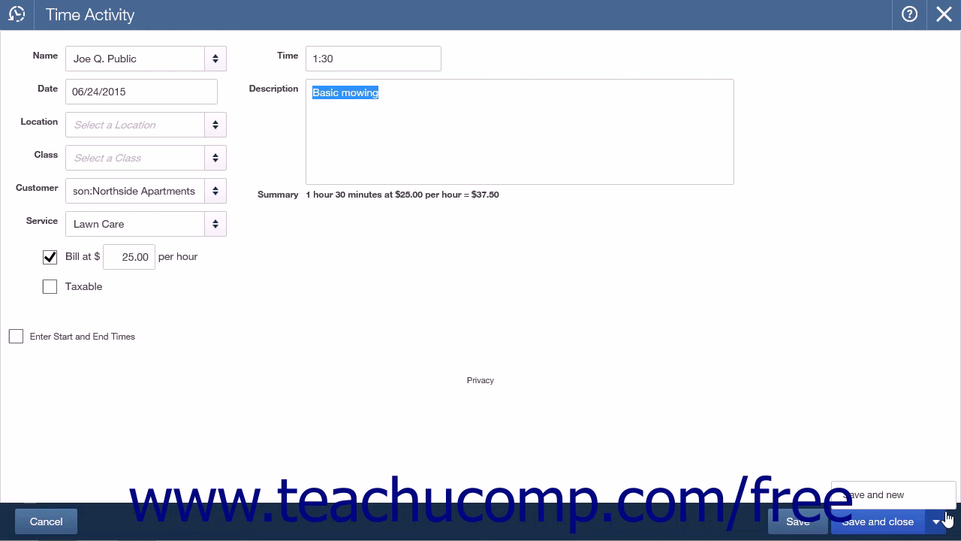
Step: Save and close the time activity, returning to the company dashboard
{"action": "left_click", "coordinate": [905, 521]}
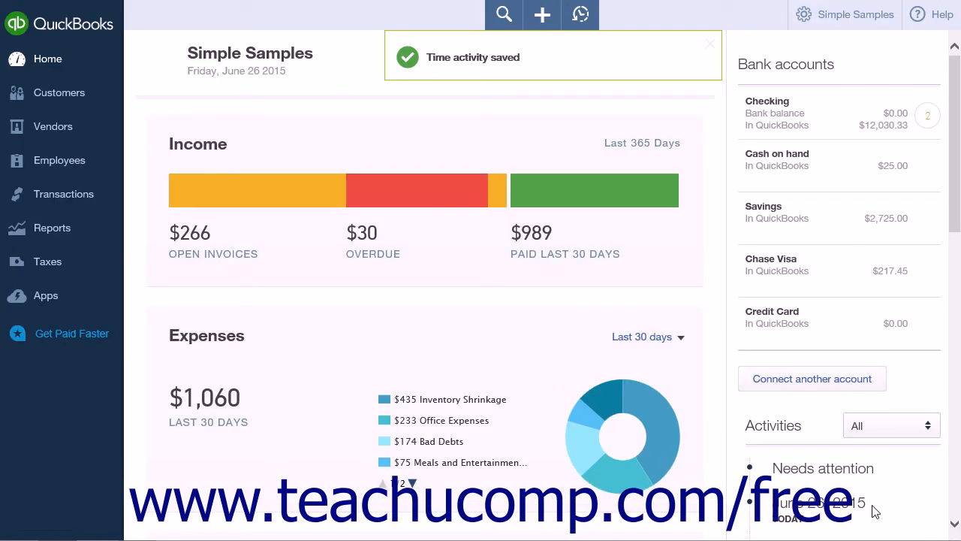